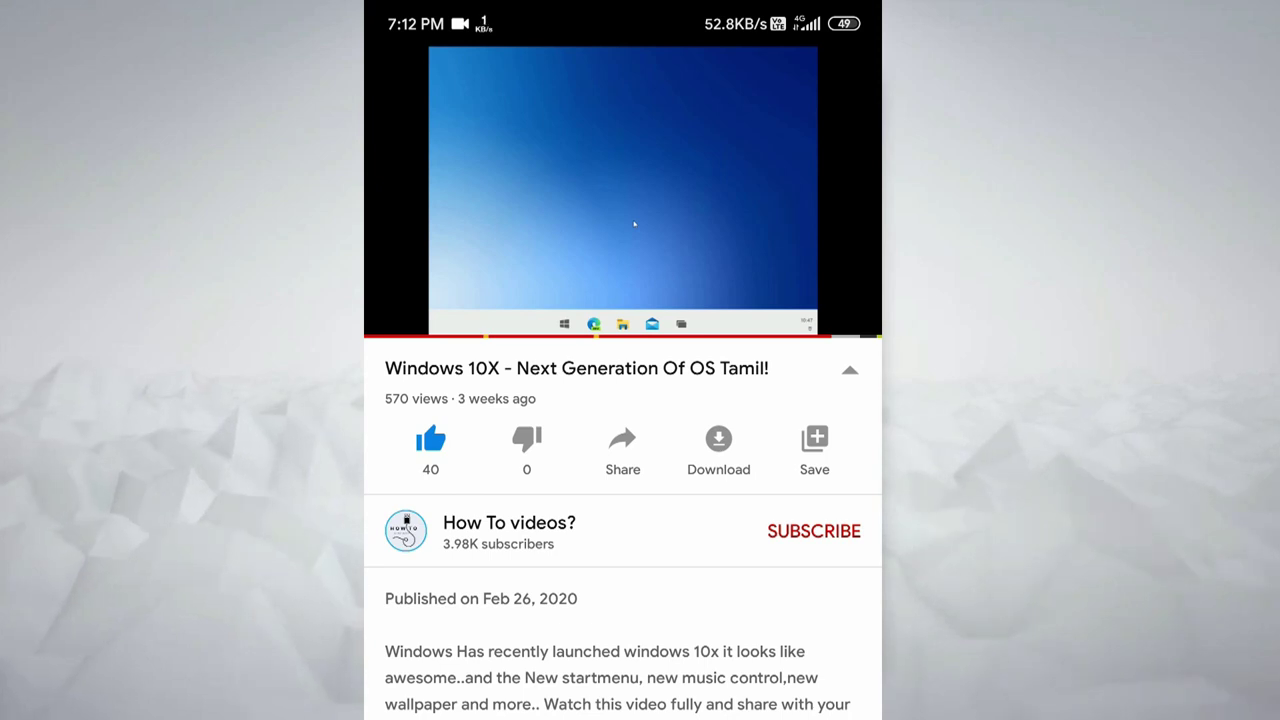
Subscribe to the How To videos? channel and set its notification bell to All.
{"action": "left_click", "coordinate": [851, 537]}
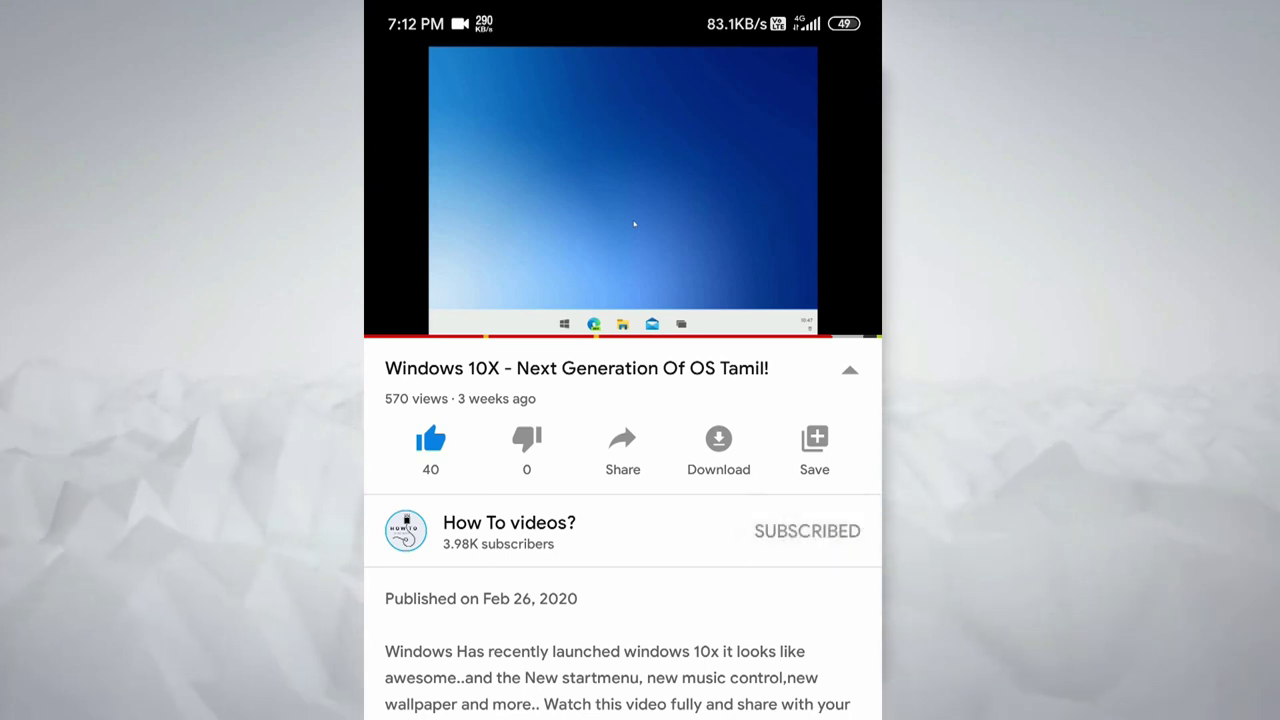
{"action": "left_click", "coordinate": [850, 531]}
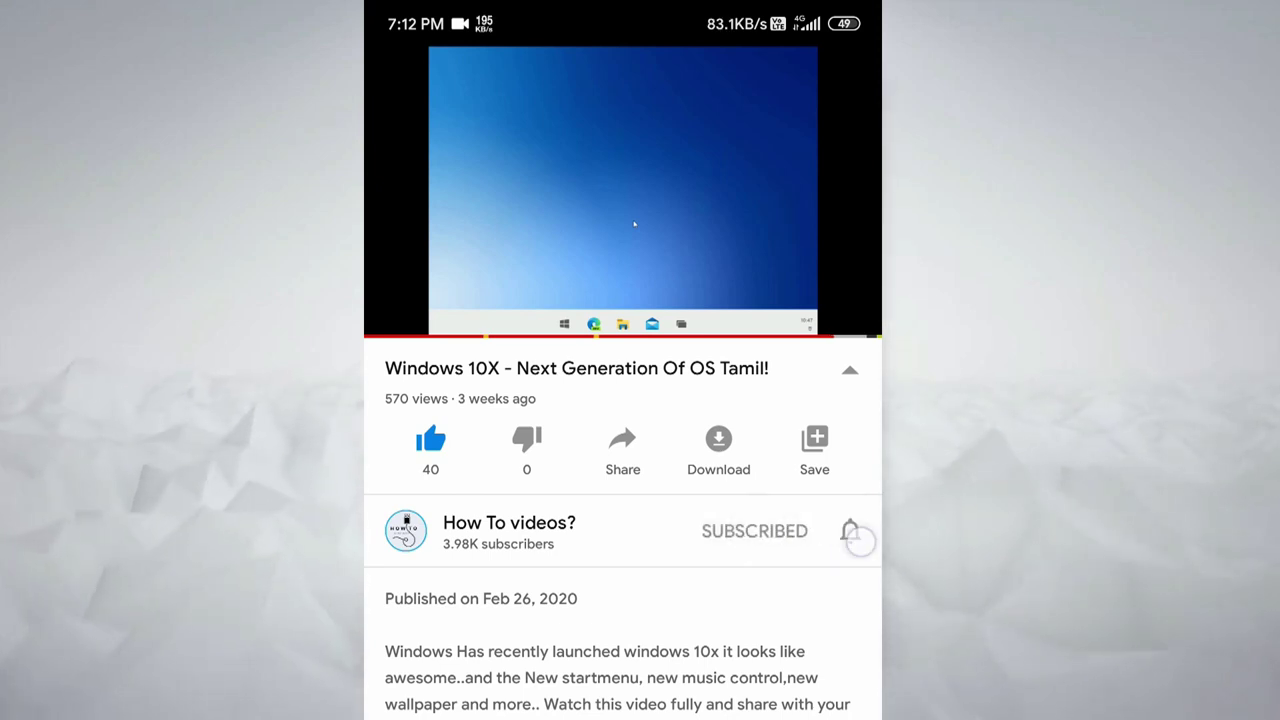
{"action": "left_click", "coordinate": [838, 467]}
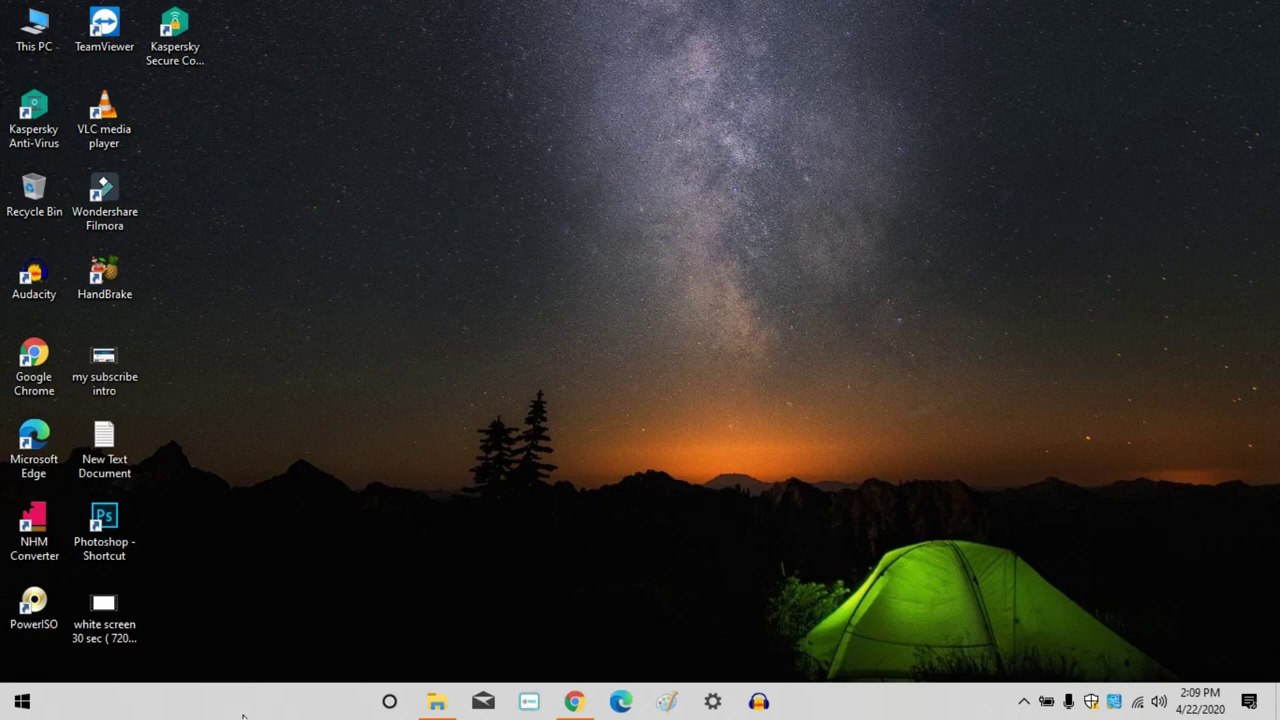
Search Windows for 'quick' and launch the Quick Assist app.
{"action": "key", "text": "super"}
{"action": "type", "text": "qui"}
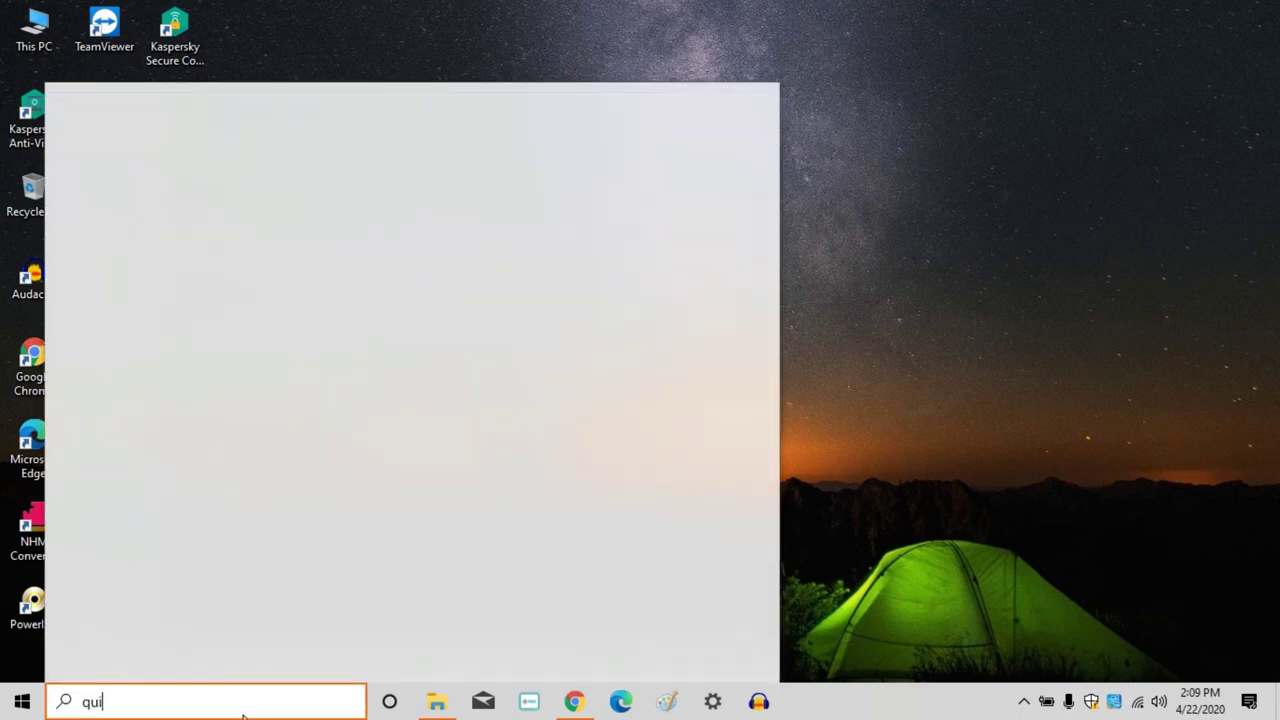
{"action": "type", "text": "ck"}
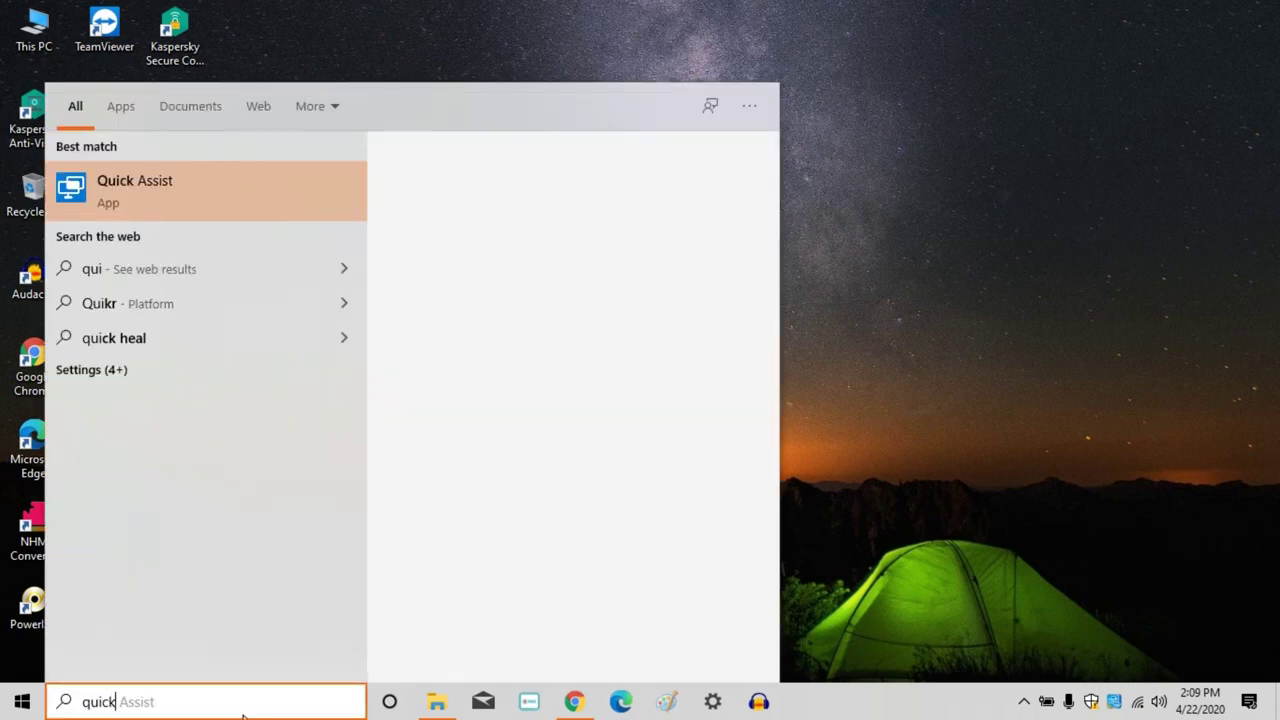
{"action": "left_click", "coordinate": [270, 216]}
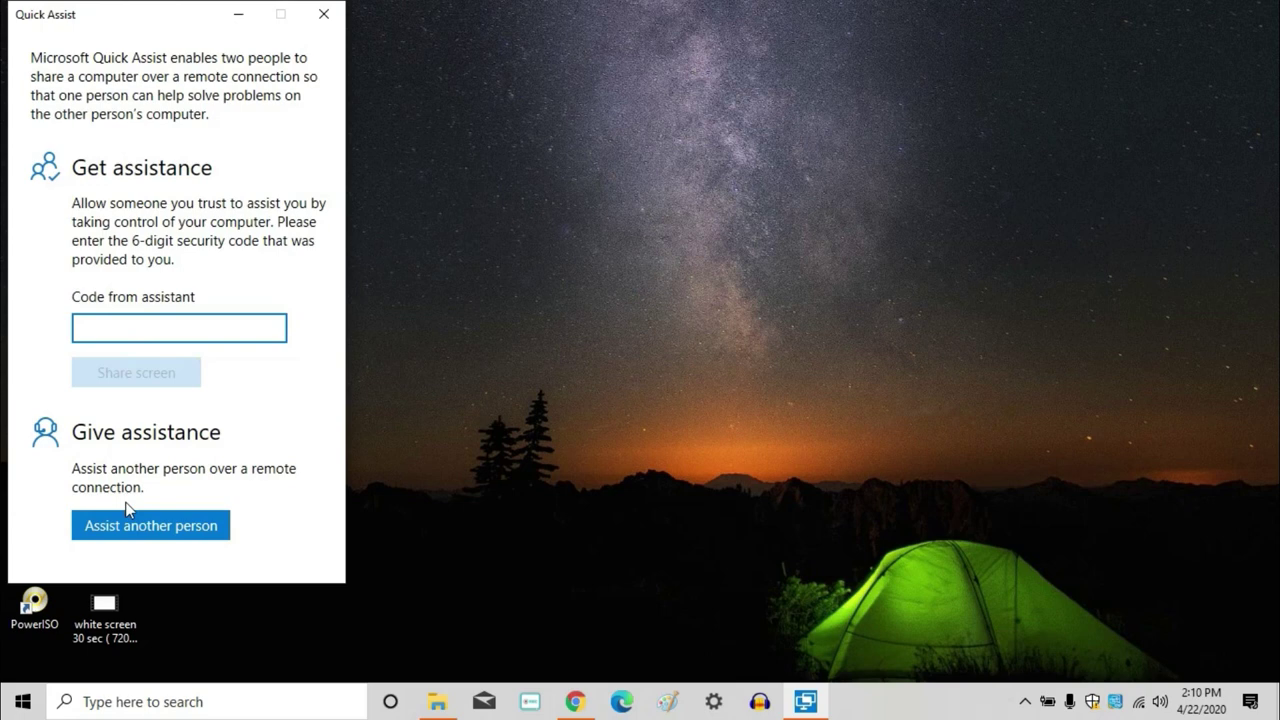
Choose Assist another person and sign in with the helper's Microsoft account e-mail and password.
{"action": "left_click", "coordinate": [138, 534]}
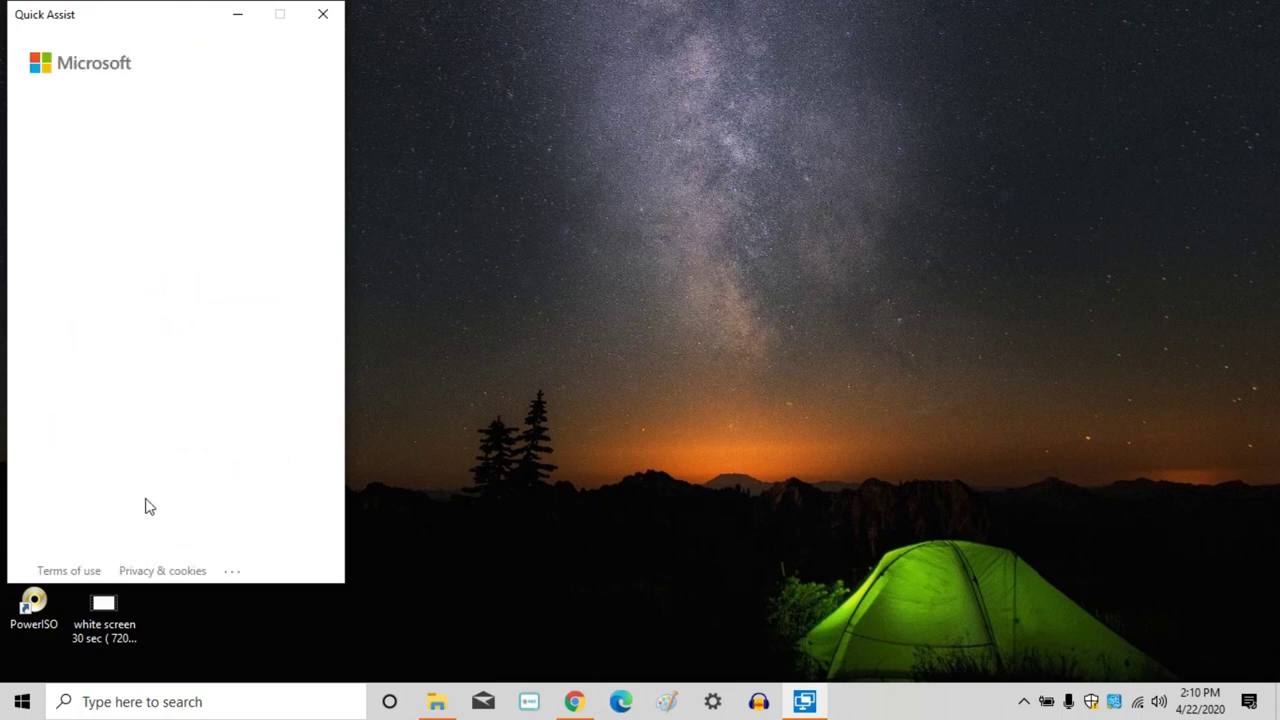
{"action": "type", "text": "r"}
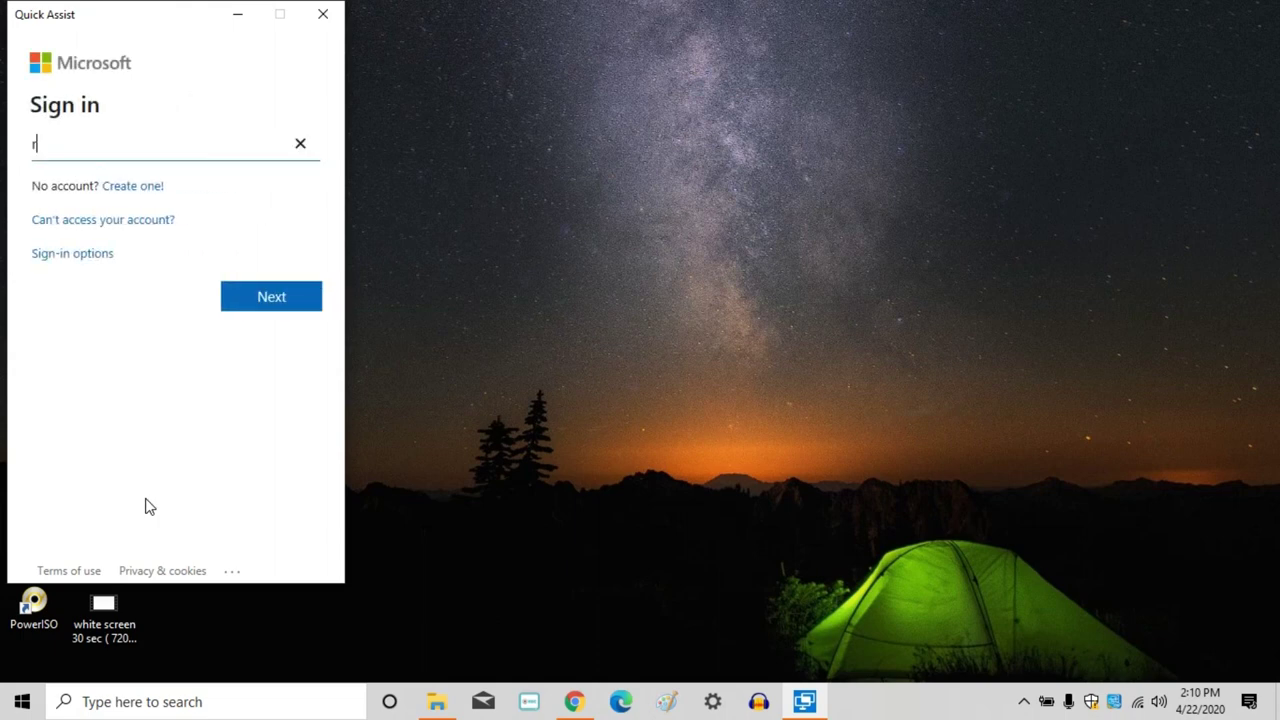
{"action": "type", "text": "agu"}
{"action": "left_click", "coordinate": [301, 297]}
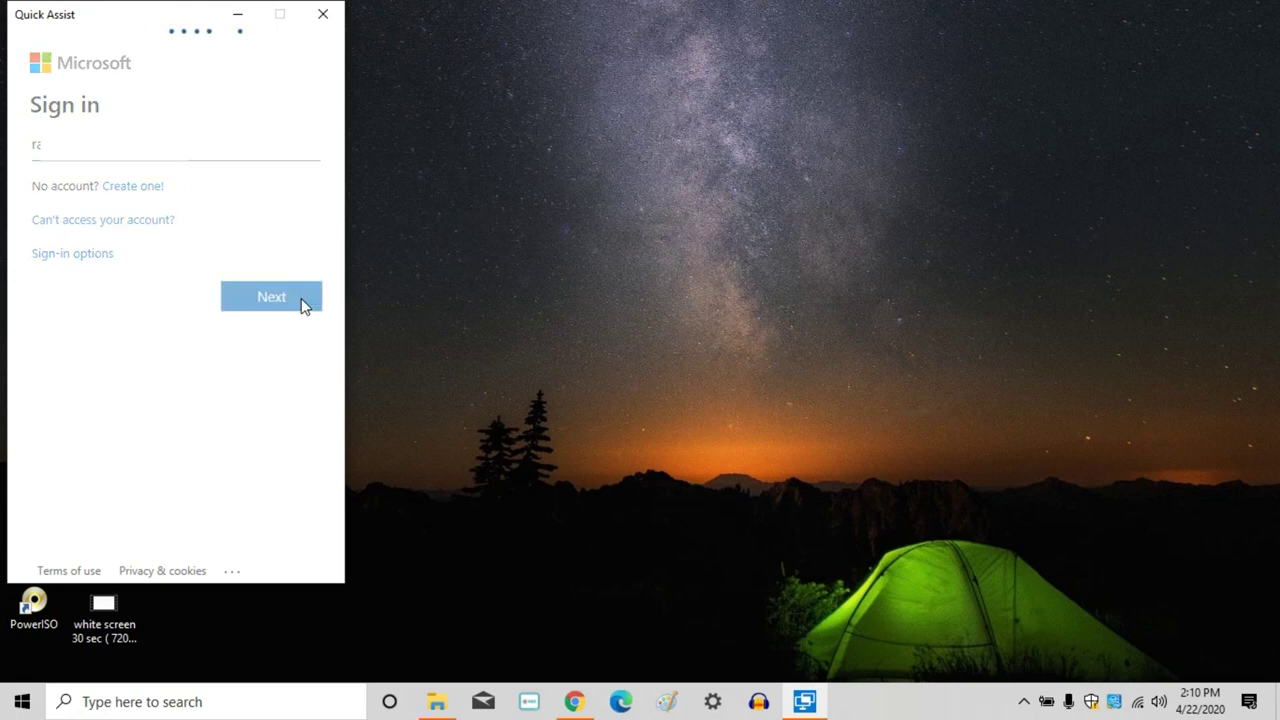
{"action": "type", "text": "•••••••••"}
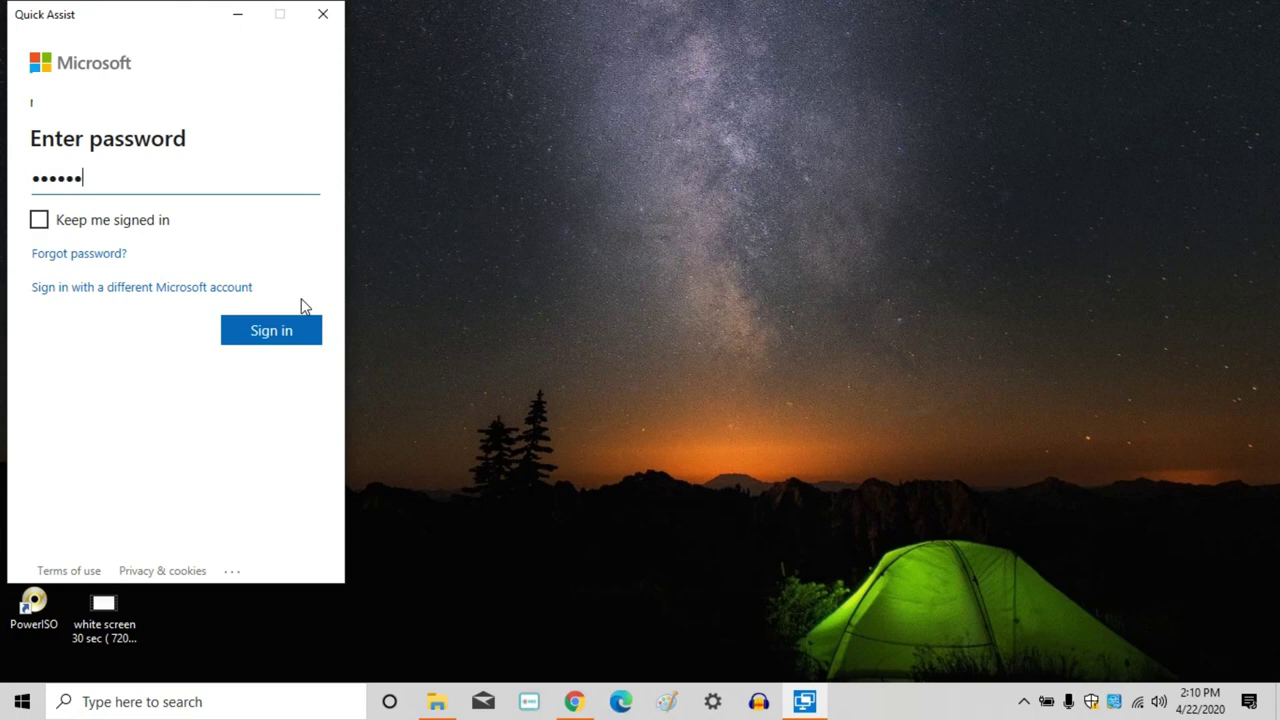
{"action": "type", "text": "••"}
{"action": "left_click", "coordinate": [300, 337]}
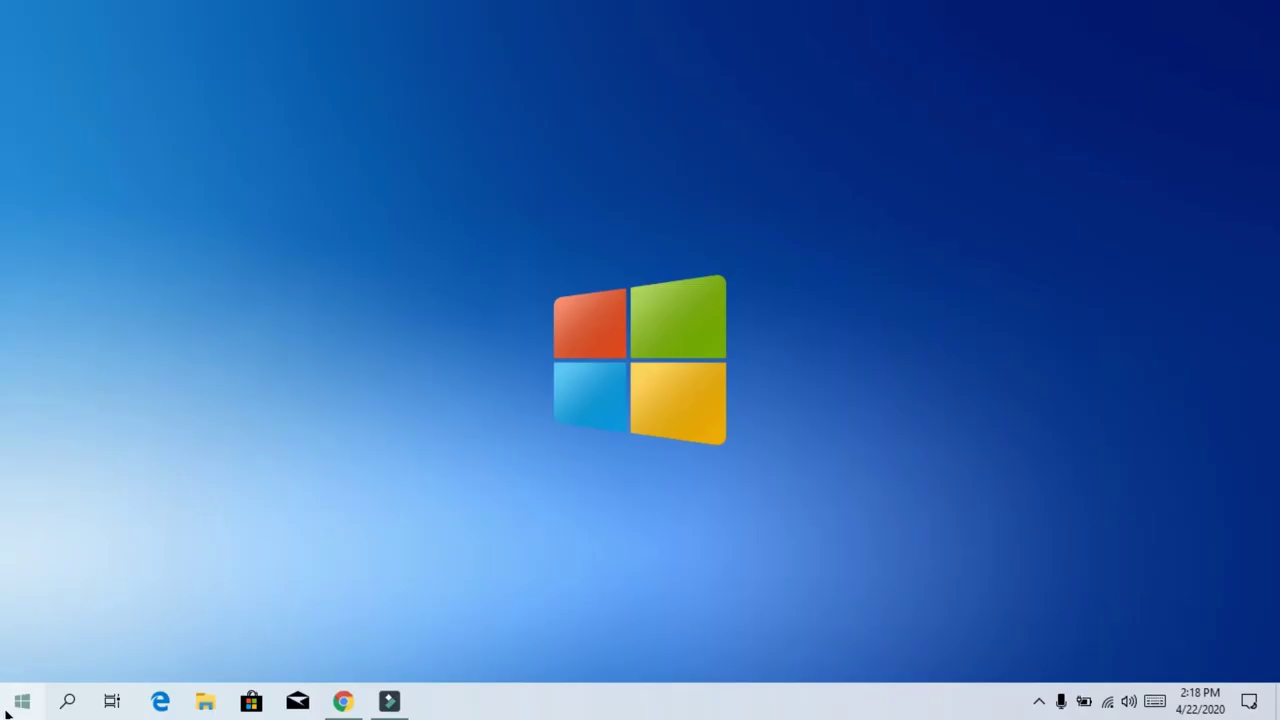
On the friend's PC, launch Quick Assist, enter the helper's six-digit security code, and share the screen.
{"action": "key", "text": "super"}
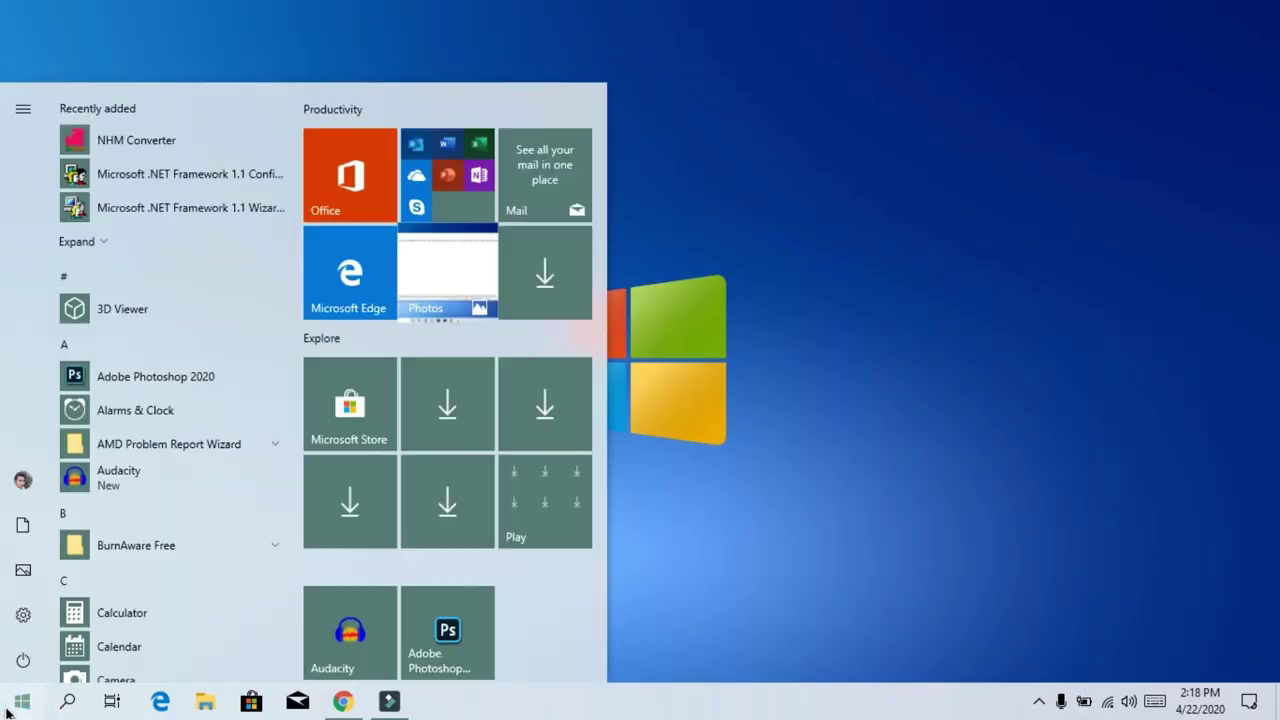
{"action": "type", "text": "quick"}
{"action": "left_click", "coordinate": [180, 211]}
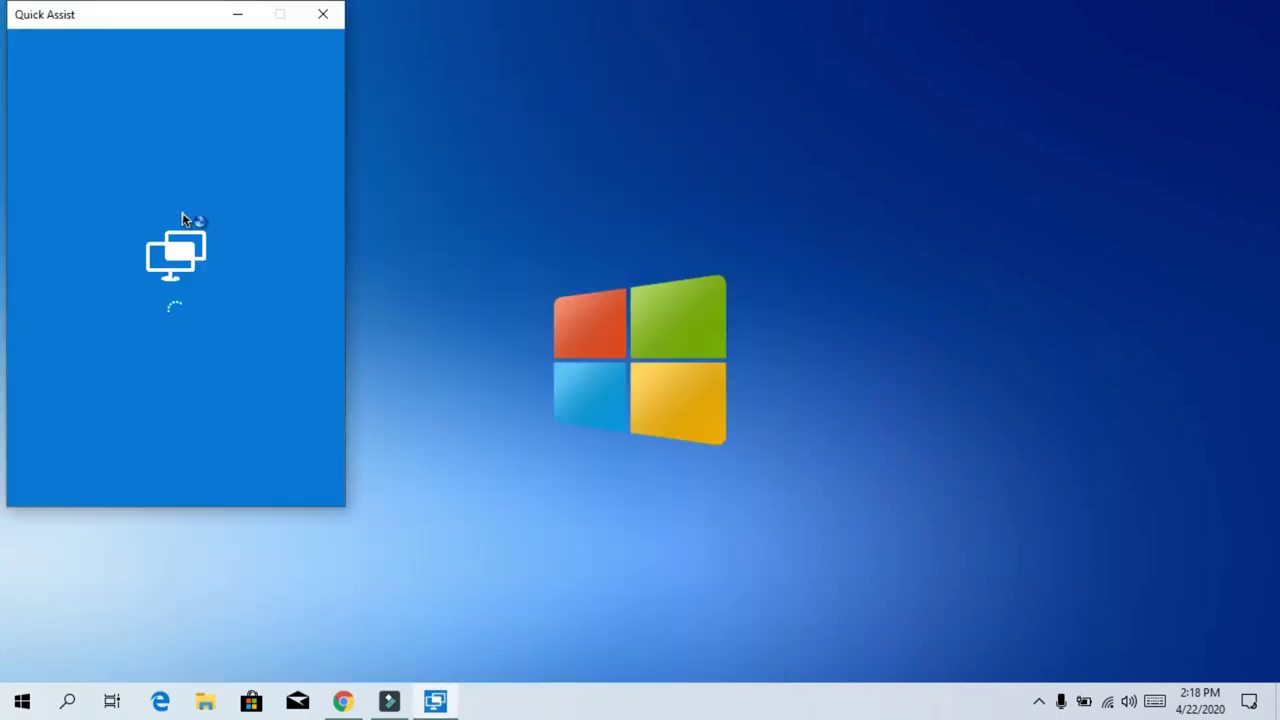
{"action": "left_click_drag", "start_coordinate": [140, 24], "coordinate": [551, 77]}
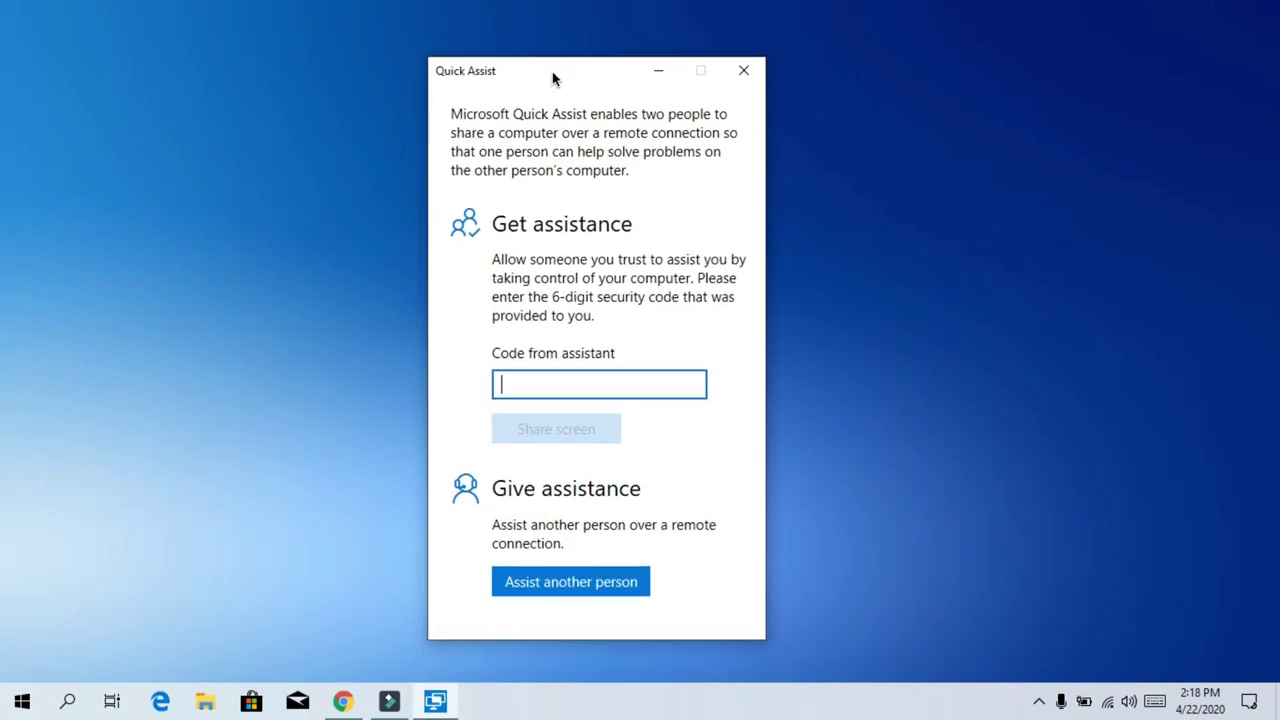
{"action": "type", "text": "548119"}
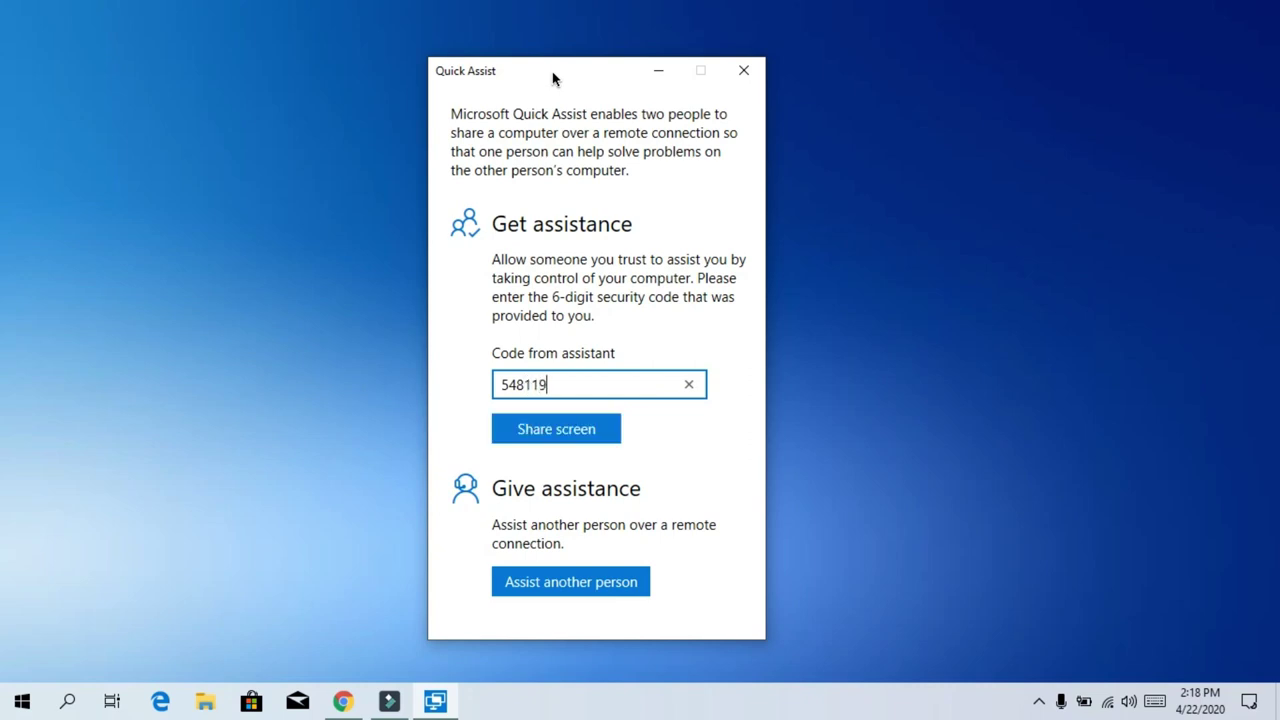
{"action": "left_click", "coordinate": [555, 437]}
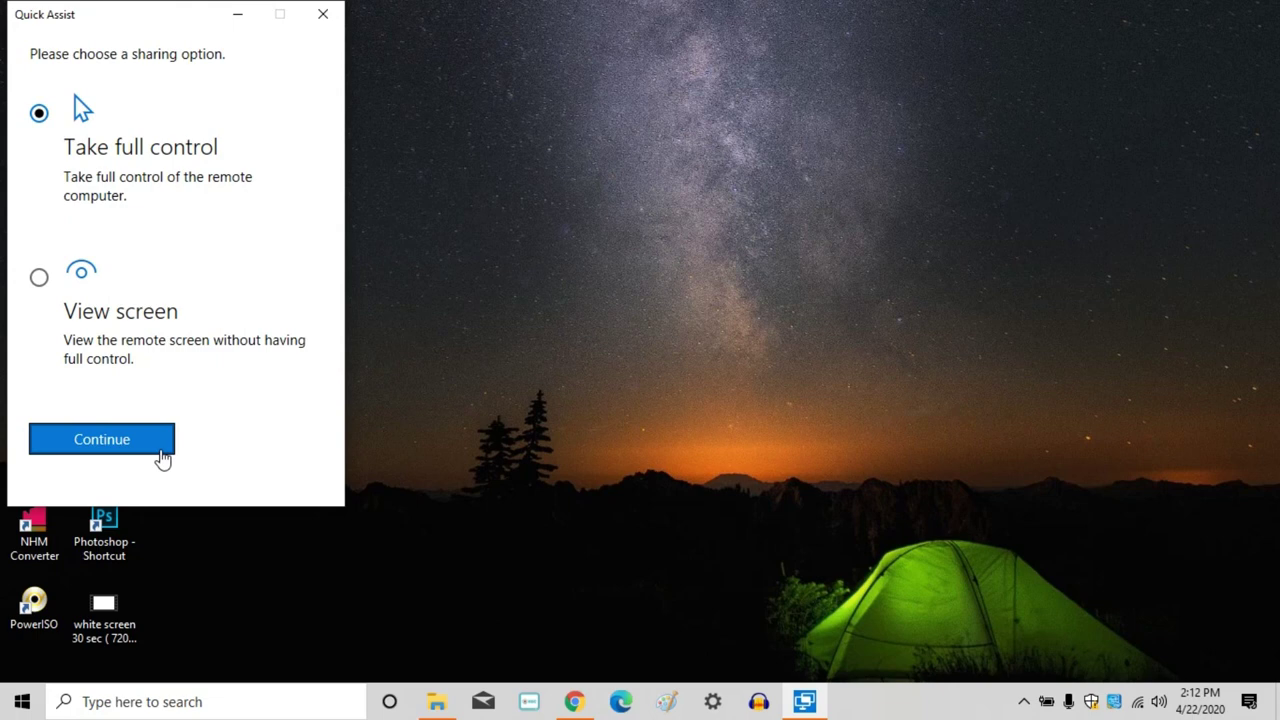
Choose Take full control and continue to show the friend's desktop.
{"action": "left_click", "coordinate": [162, 456]}
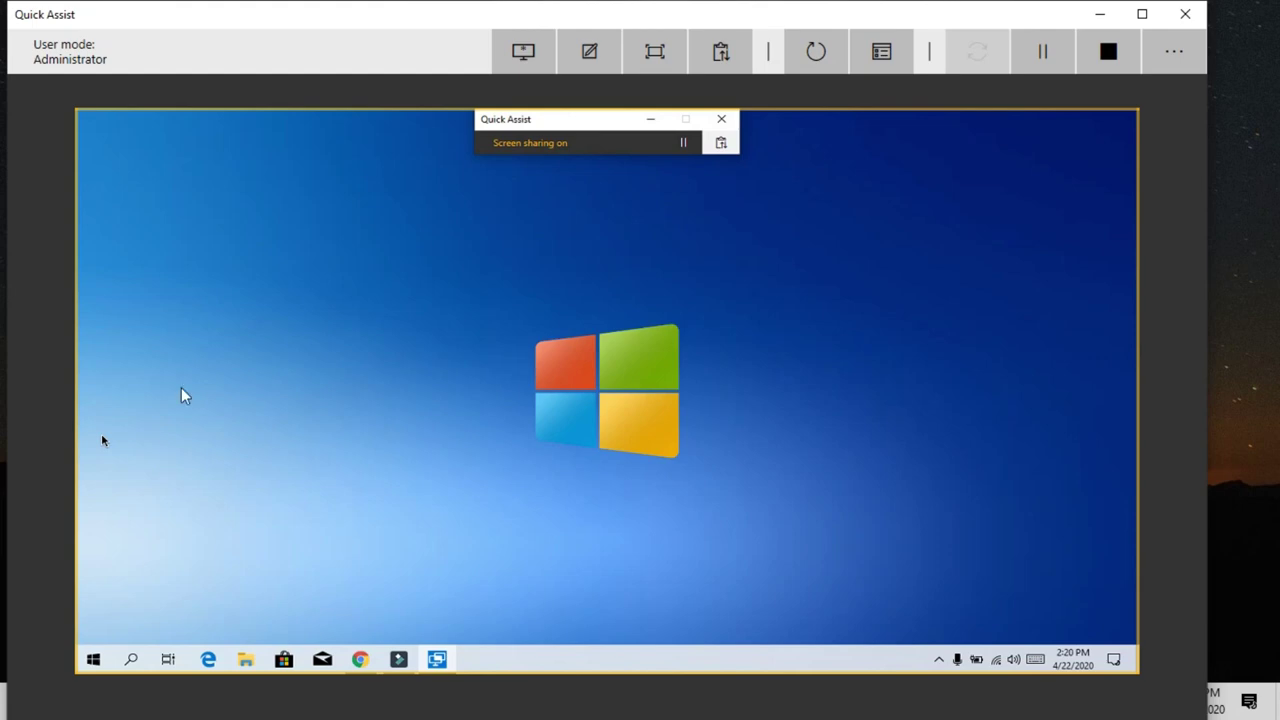
Launch File Explorer on the friend's remote PC with Win+E.
{"action": "left_click", "coordinate": [93, 661]}
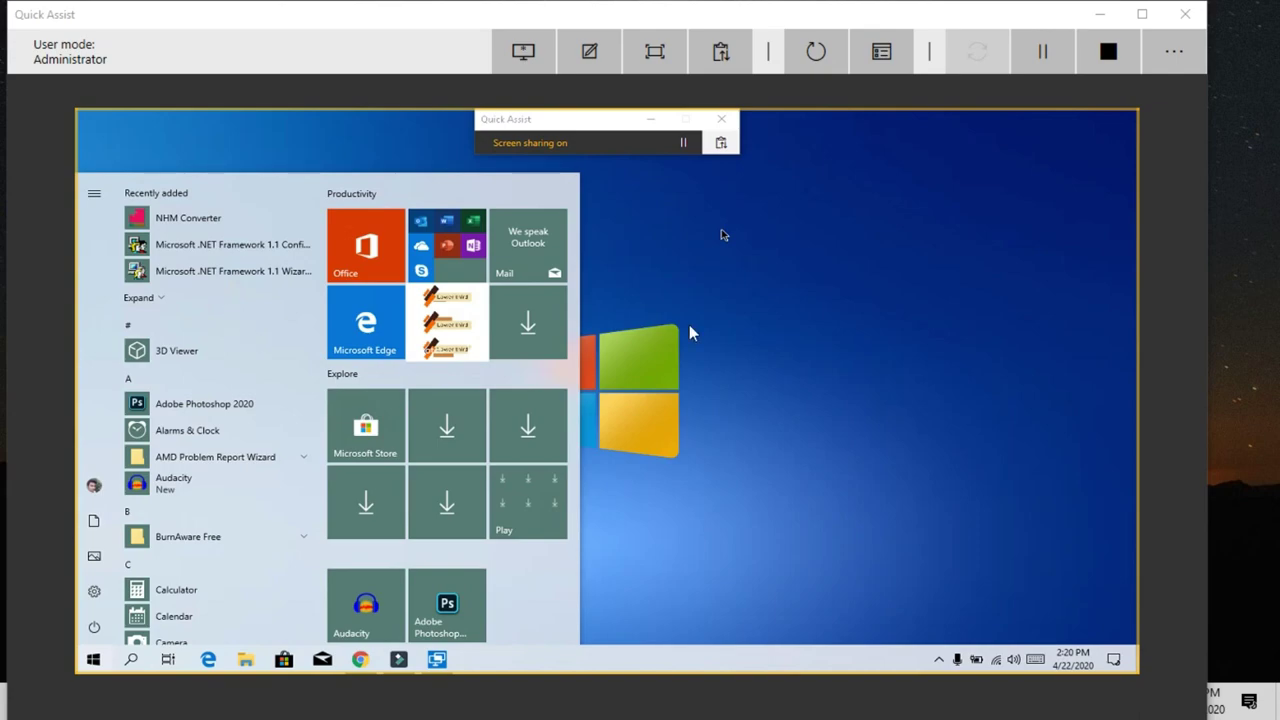
{"action": "key", "text": "super+e"}
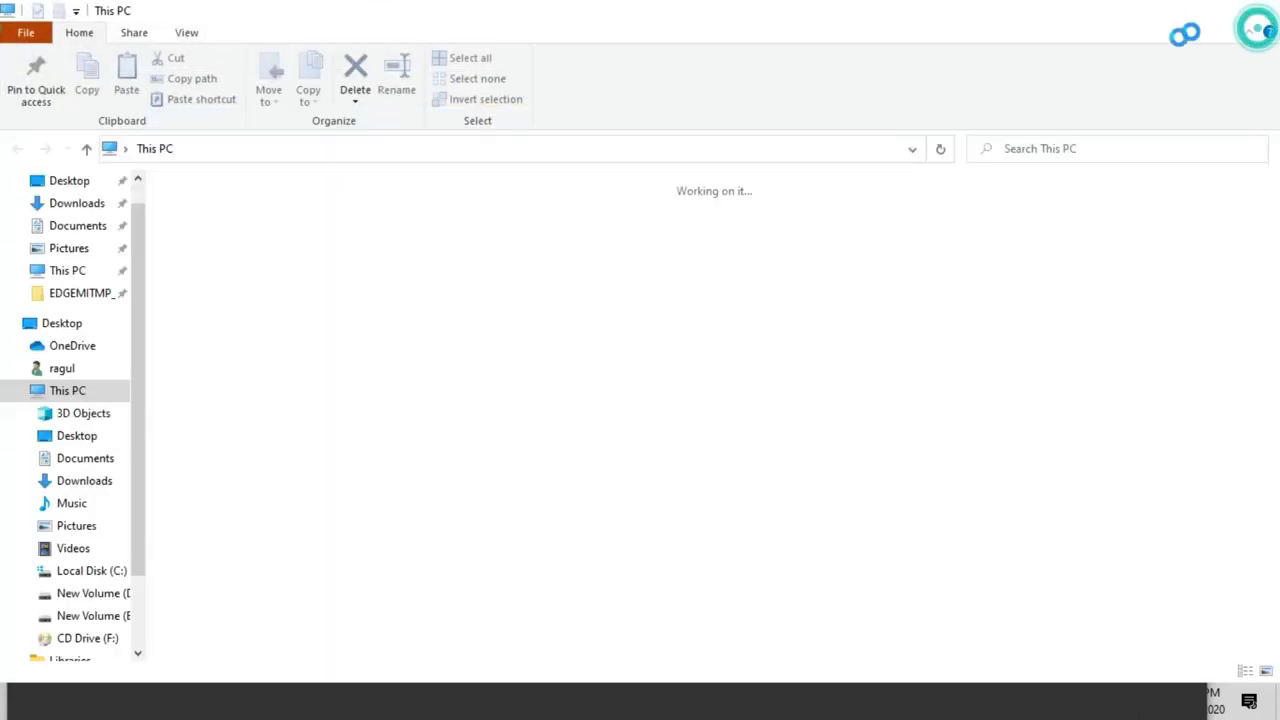
{"action": "left_click", "coordinate": [1256, 10]}
{"action": "key", "text": "super+e"}
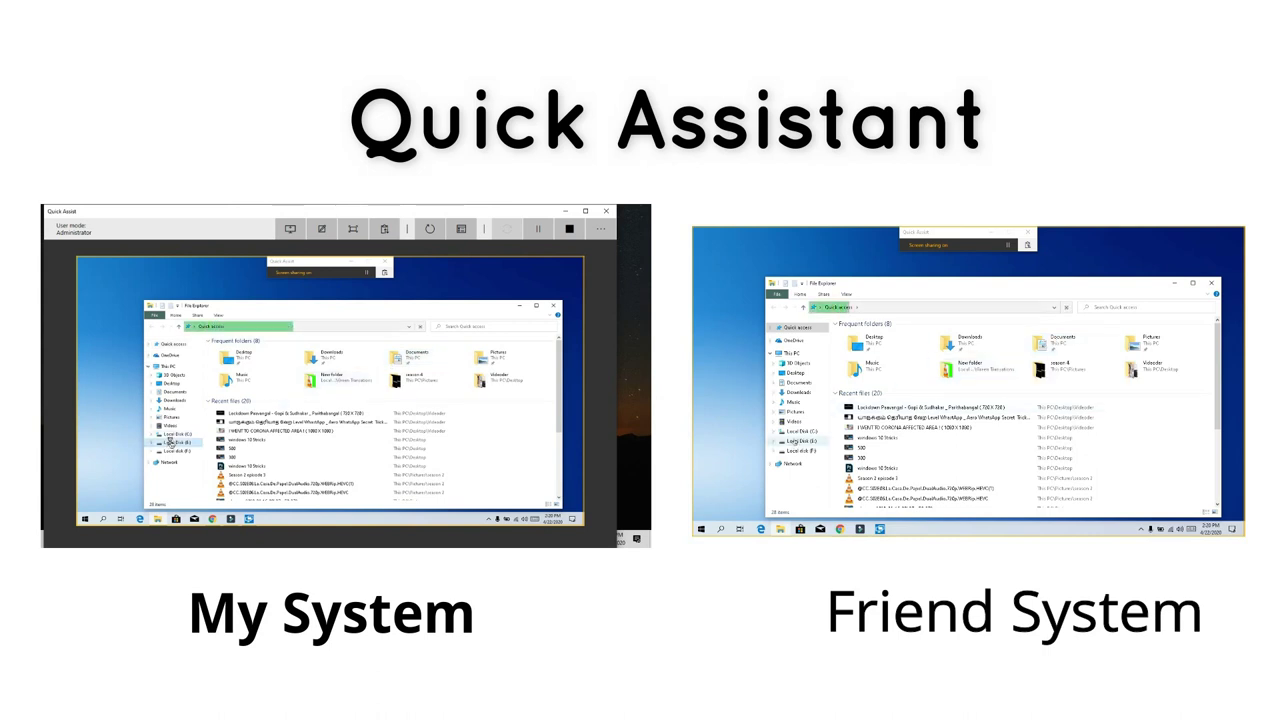
Browse E:\Software\Player, right-click the GOM Player setup file, then open the Start and Win+X menus.
{"action": "left_click", "coordinate": [173, 442]}
{"action": "left_click", "coordinate": [275, 380]}
{"action": "double_click", "coordinate": [275, 380]}
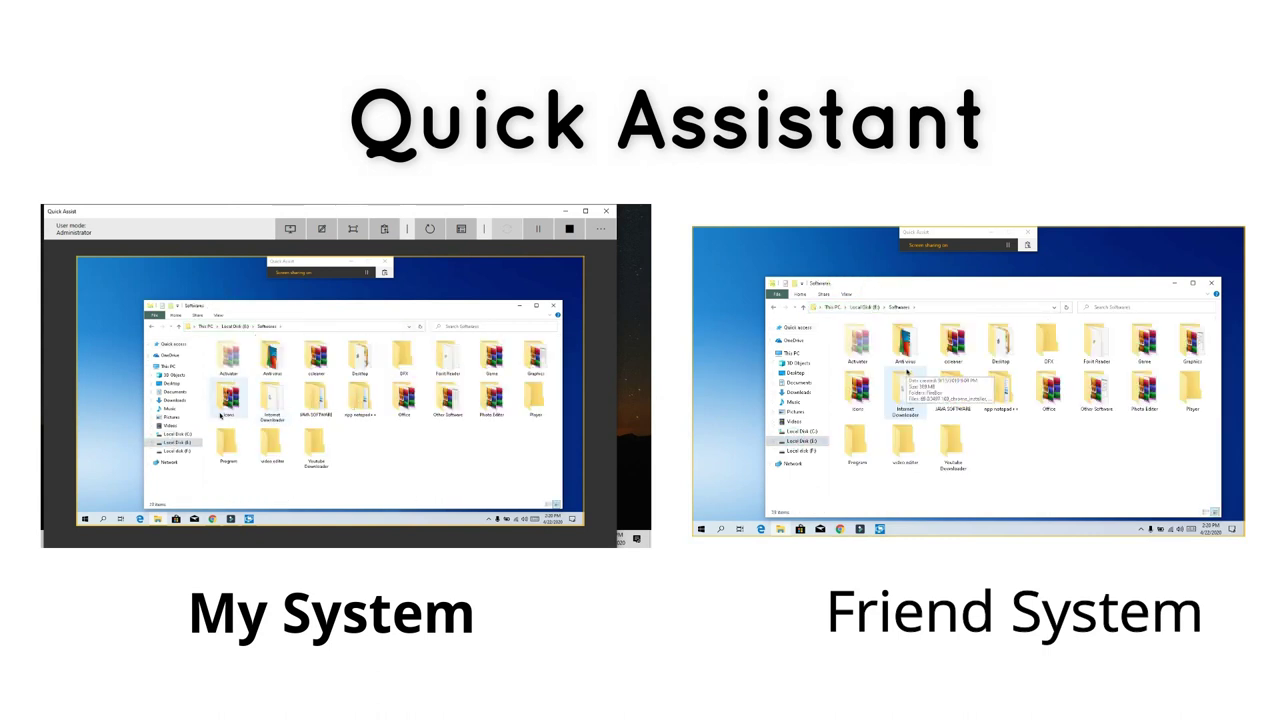
{"action": "double_click", "coordinate": [536, 400]}
{"action": "left_click", "coordinate": [240, 363]}
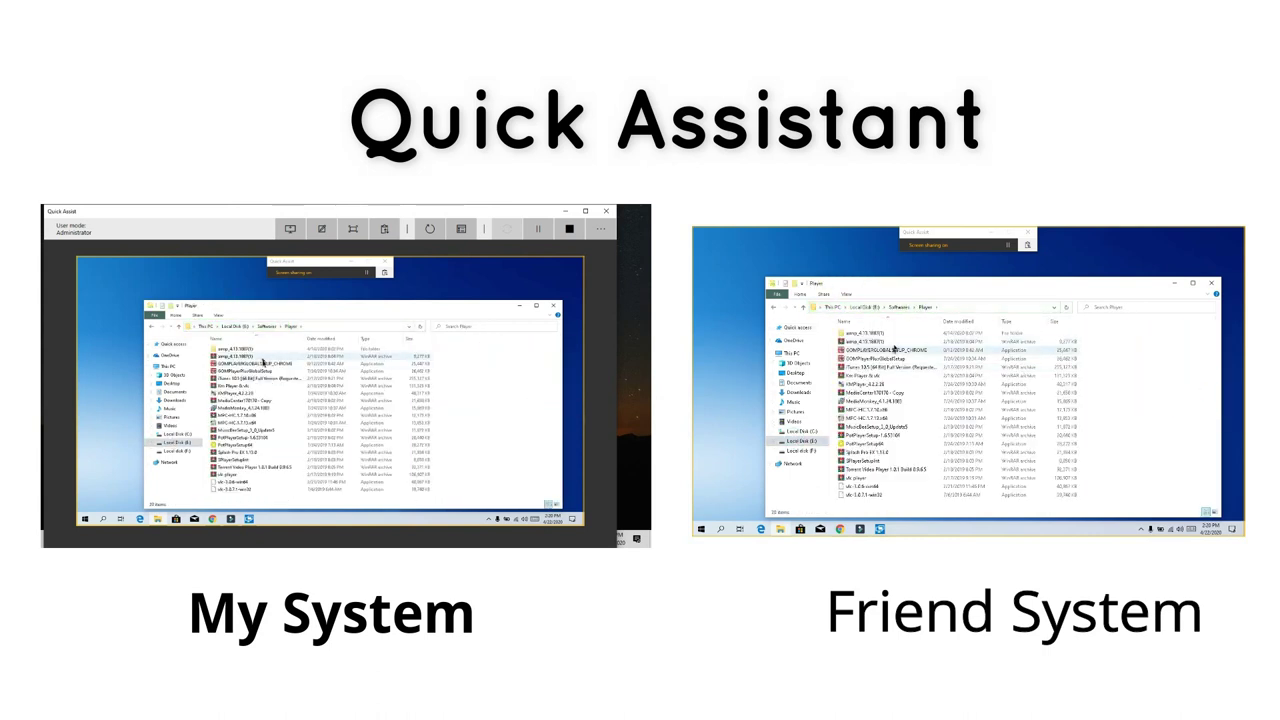
{"action": "right_click", "coordinate": [268, 363]}
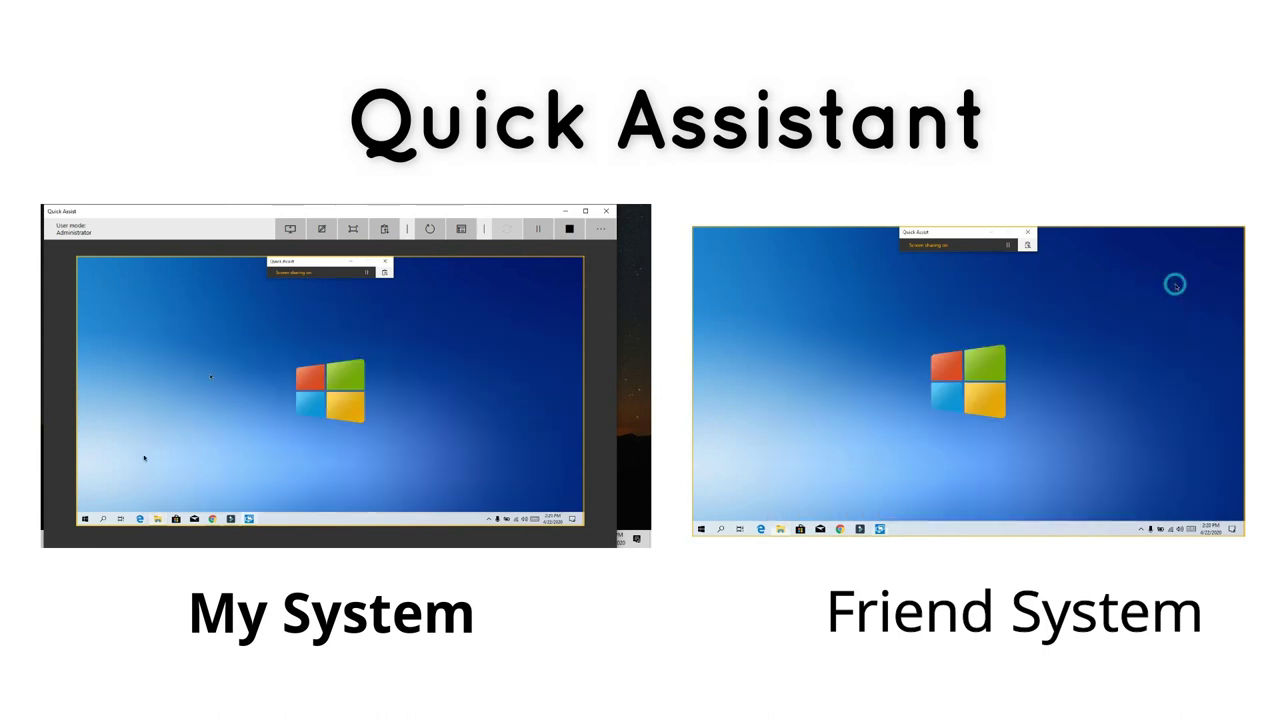
{"action": "left_click", "coordinate": [703, 527]}
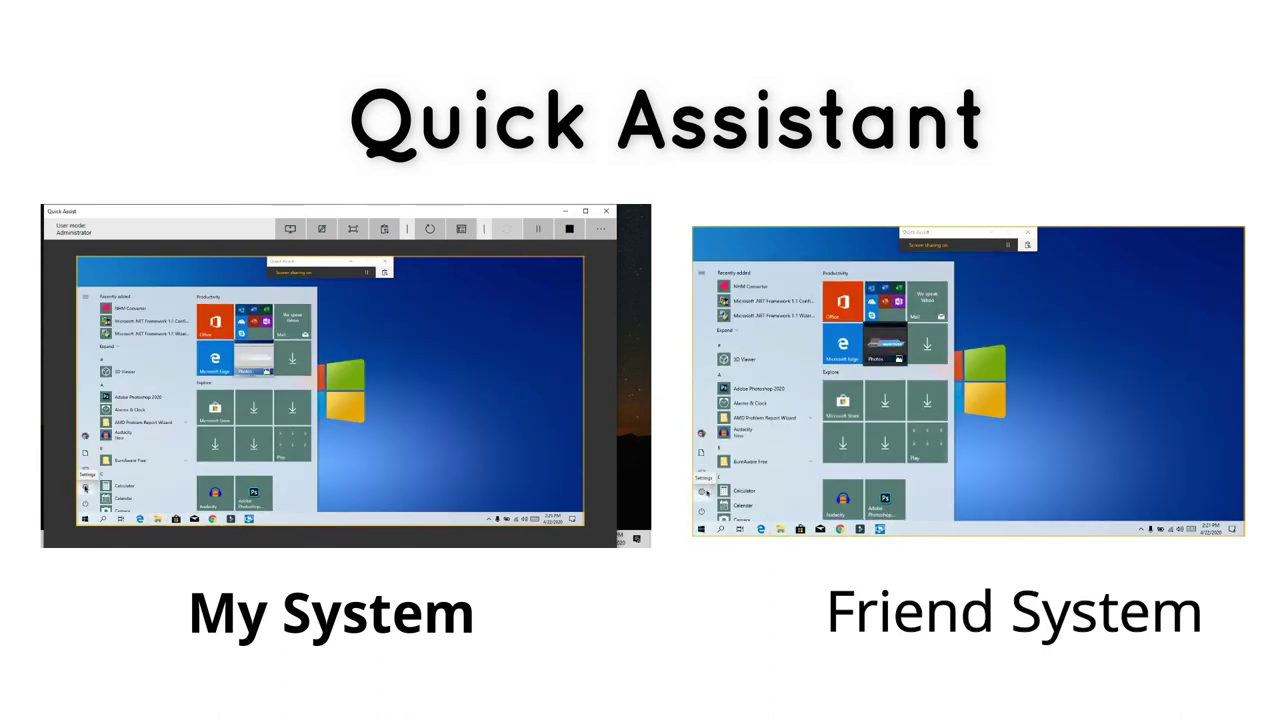
{"action": "right_click", "coordinate": [703, 527]}
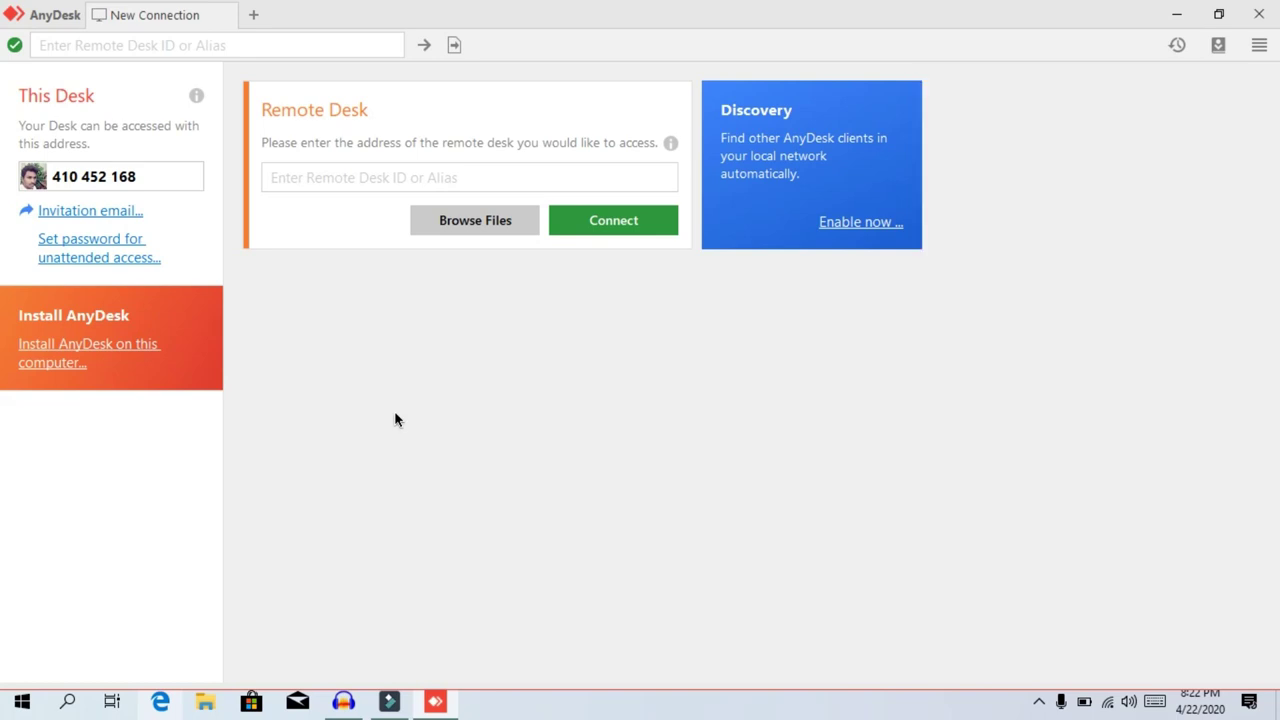
Enter the phone's AnyDesk ID in the Remote Desk address box.
{"action": "left_click", "coordinate": [398, 175]}
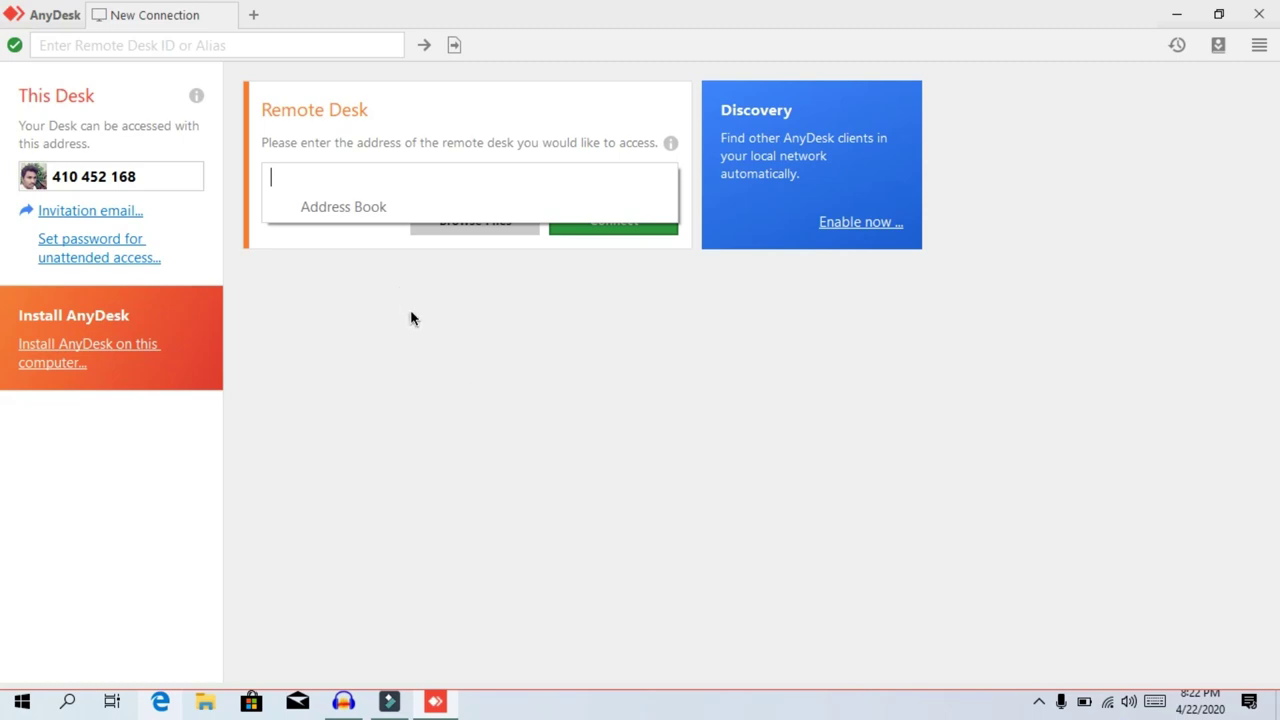
{"action": "type", "text": "62"}
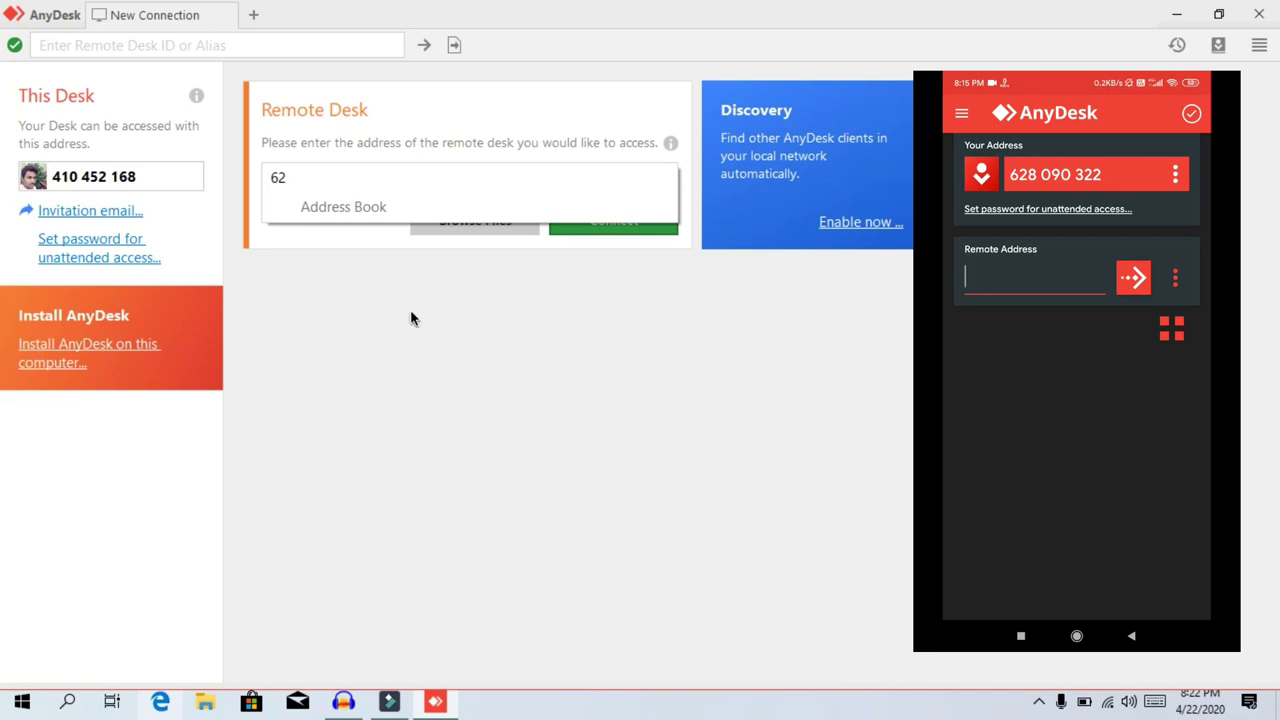
{"action": "type", "text": "8090322"}
{"action": "left_click", "coordinate": [637, 332]}
Connect to the phone's AnyDesk address, then enter the PC's AnyDesk ID on the phone.
{"action": "left_click", "coordinate": [620, 222]}
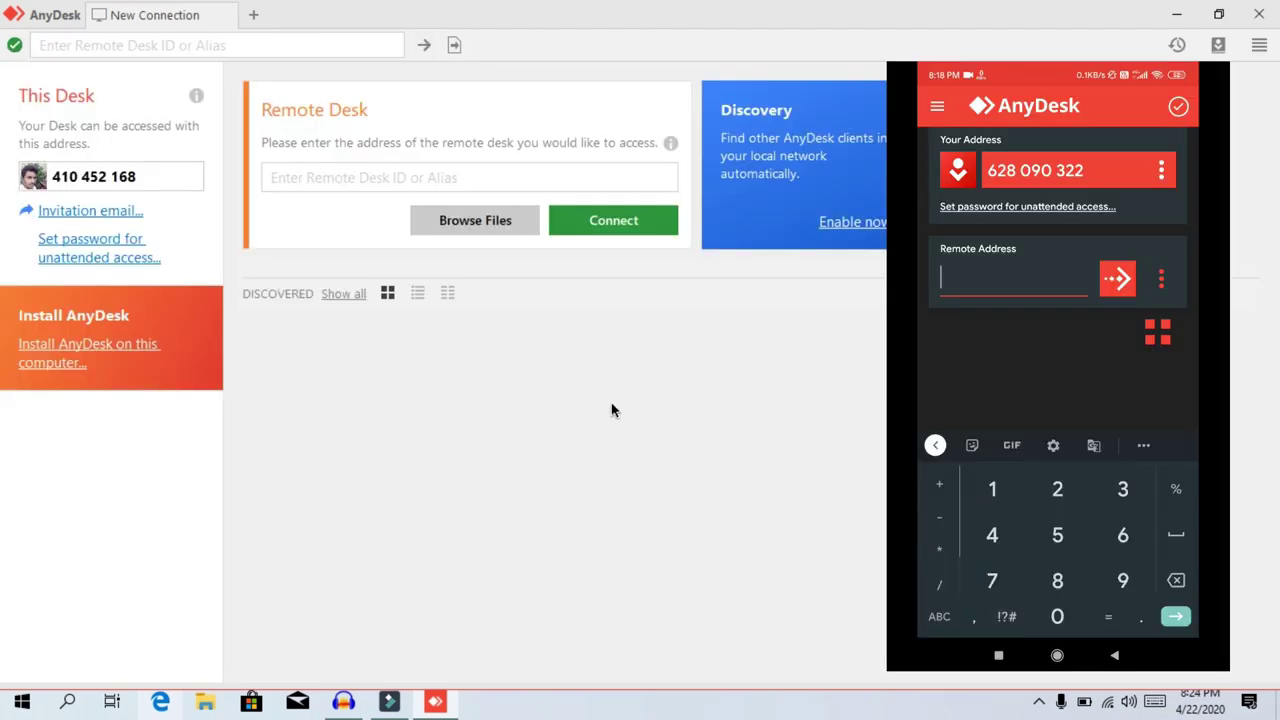
{"action": "type", "text": "4104521"}
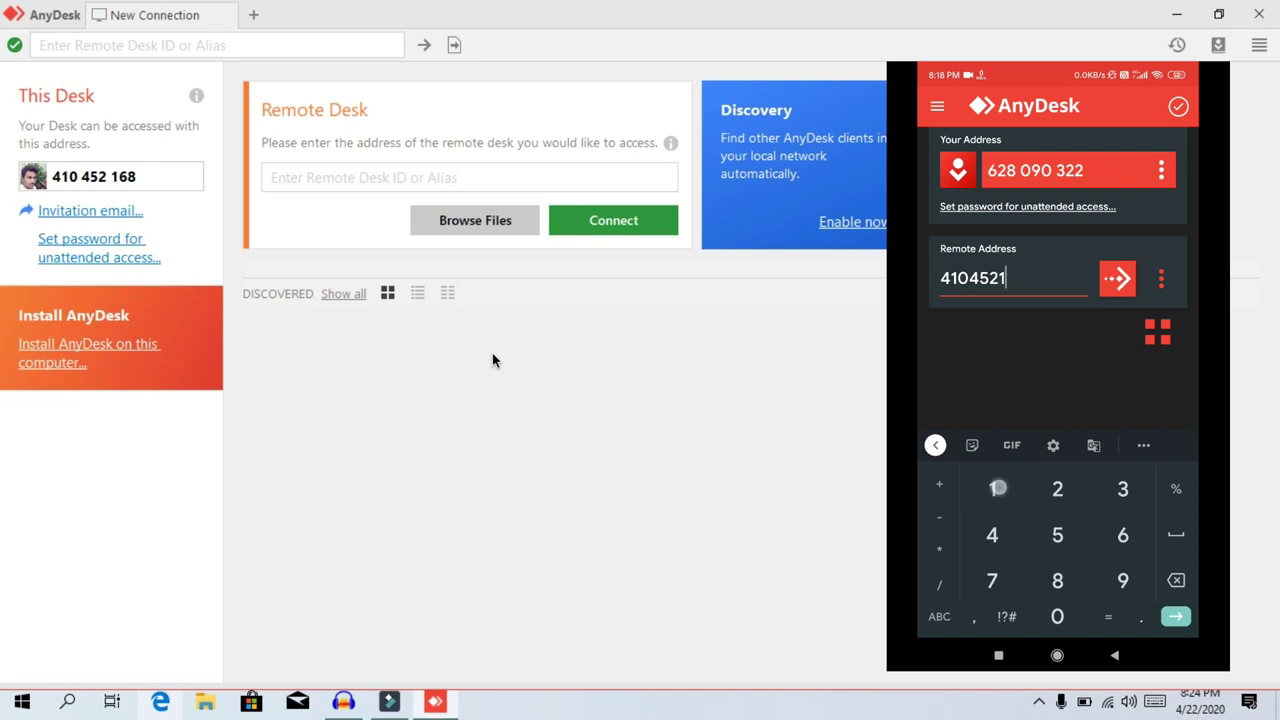
{"action": "type", "text": "68"}
Send the session request from the phone to the PC.
{"action": "key", "text": "Return"}
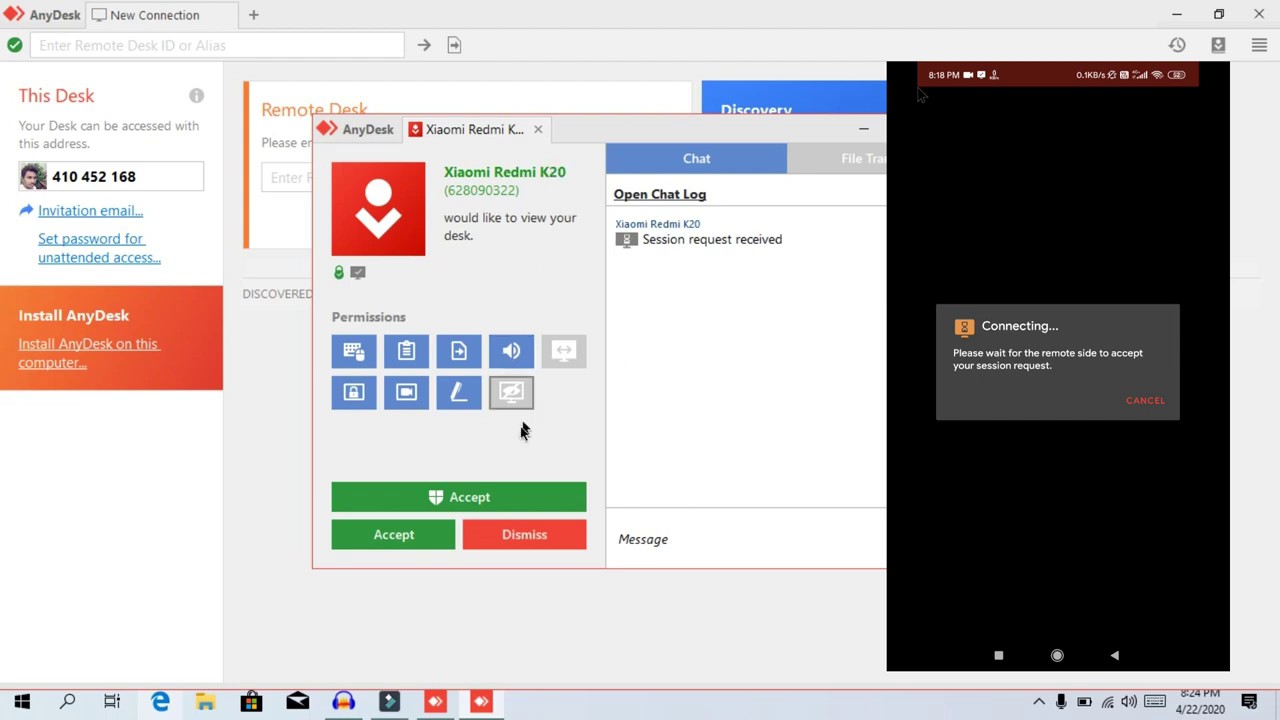
Accept the phone's incoming AnyDesk session request so it views the PC's desktop.
{"action": "left_click", "coordinate": [496, 499]}
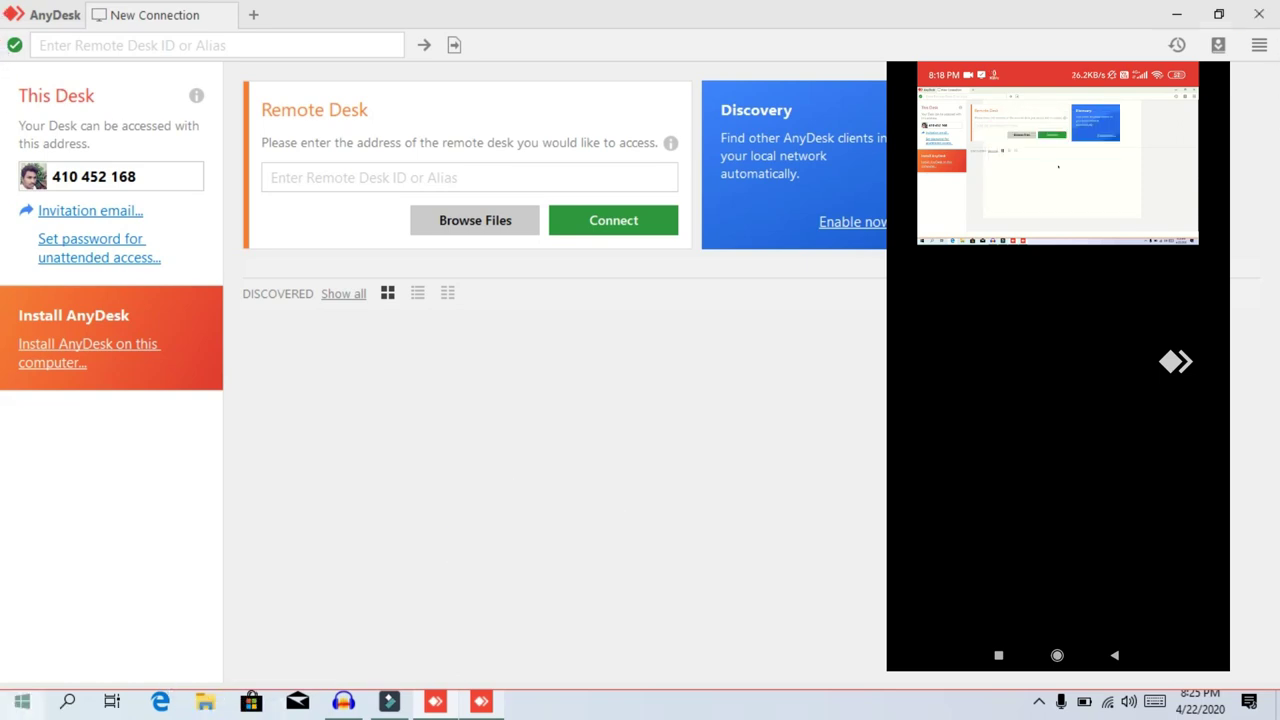
{"action": "left_click", "coordinate": [30, 698]}
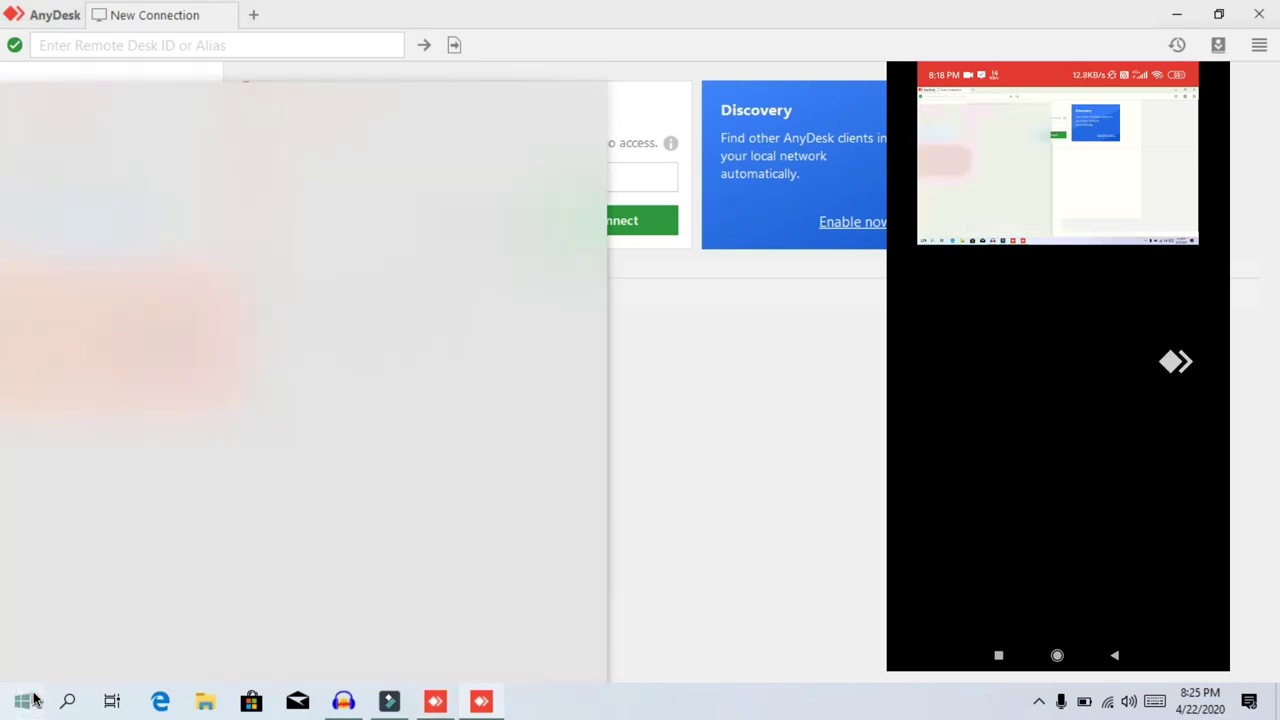
{"action": "right_click", "coordinate": [38, 690]}
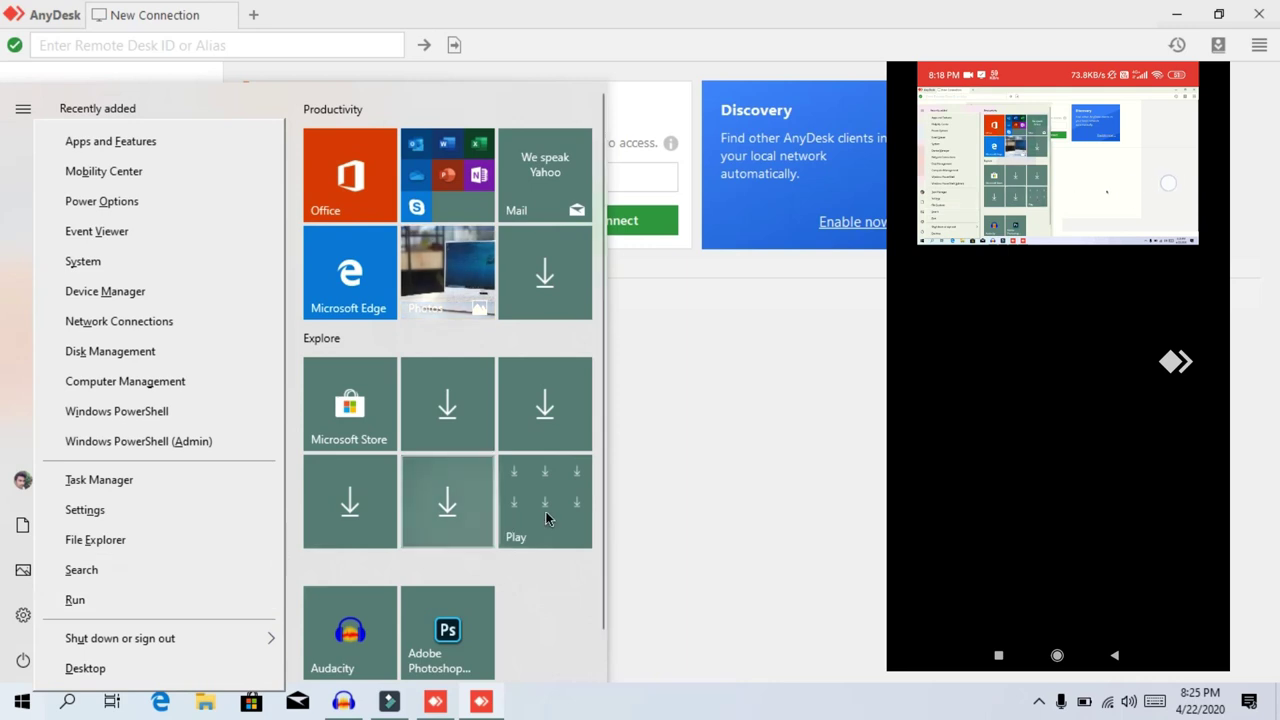
{"action": "left_click", "coordinate": [870, 476]}
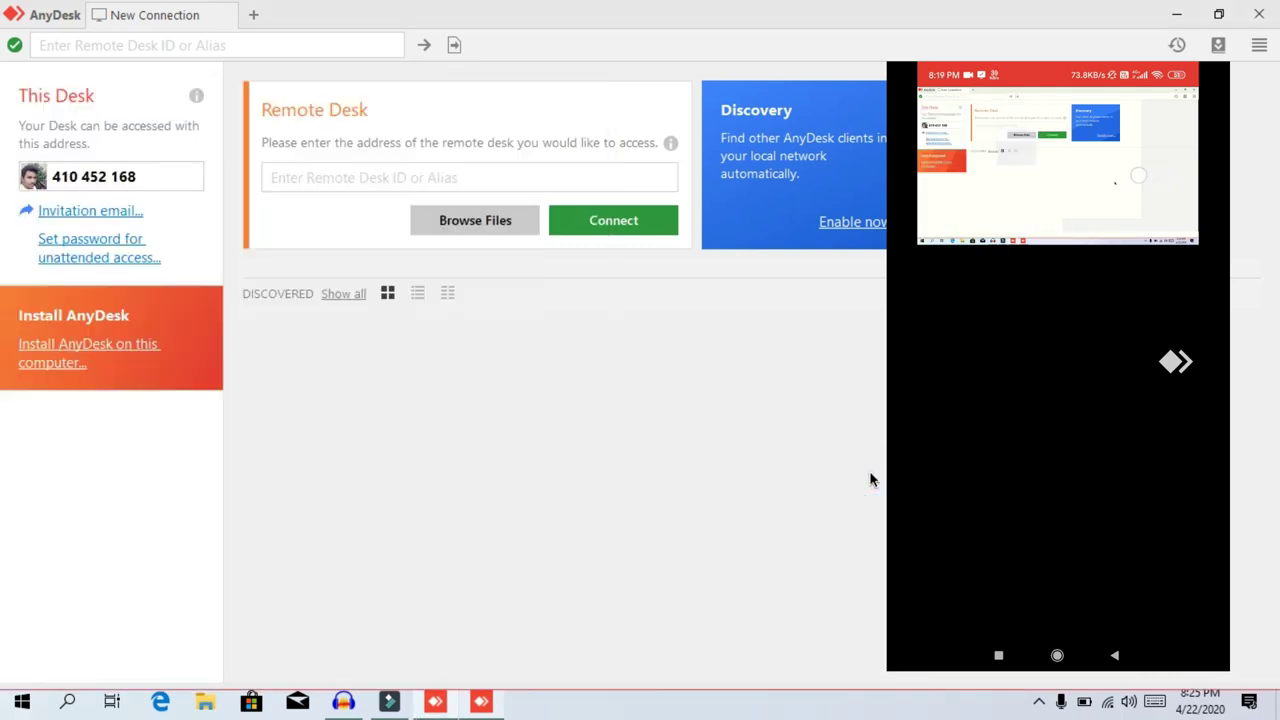